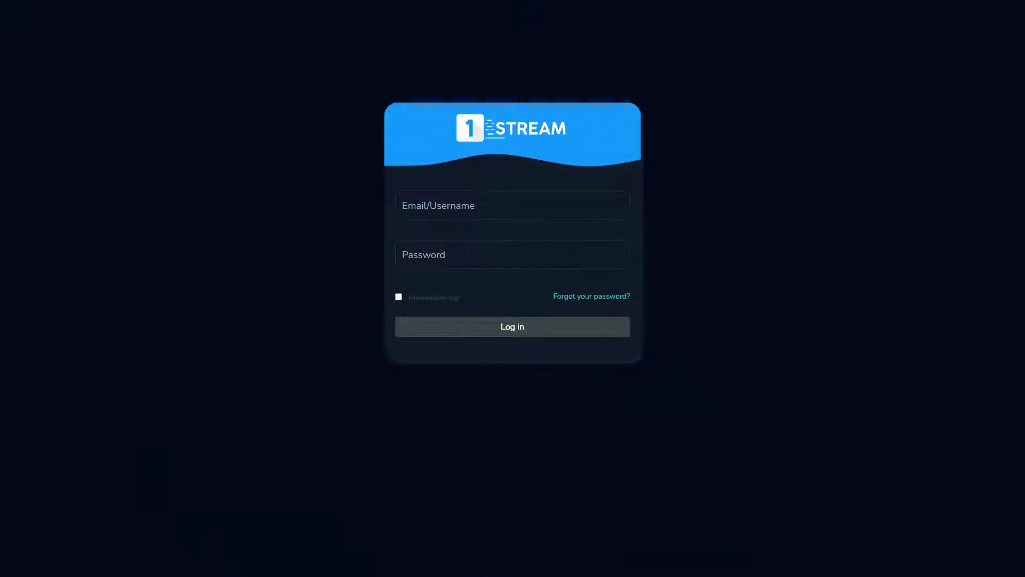
Log in to the 1-Stream panel with the admin username and submit
text(admin00)
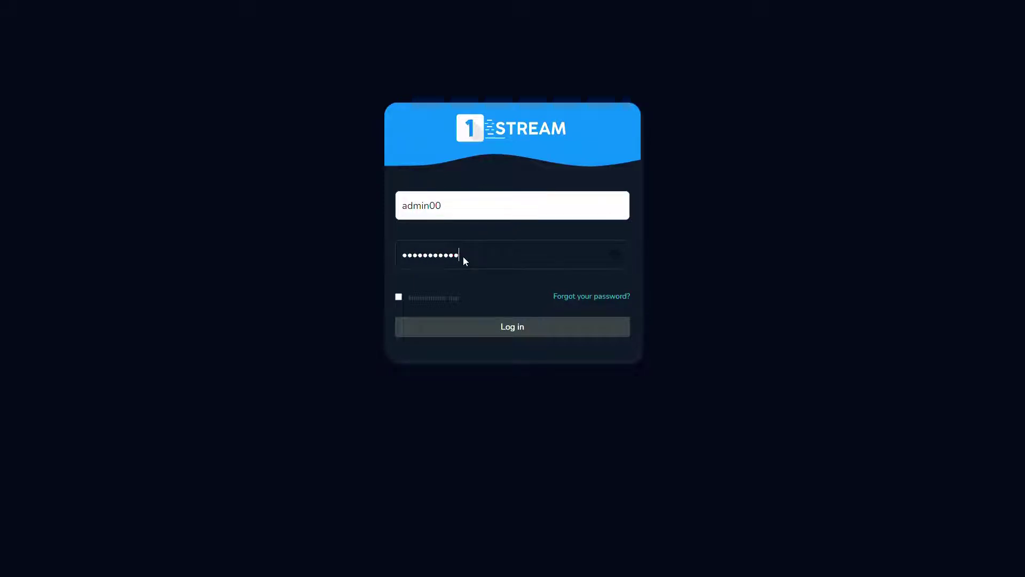
key(Return)
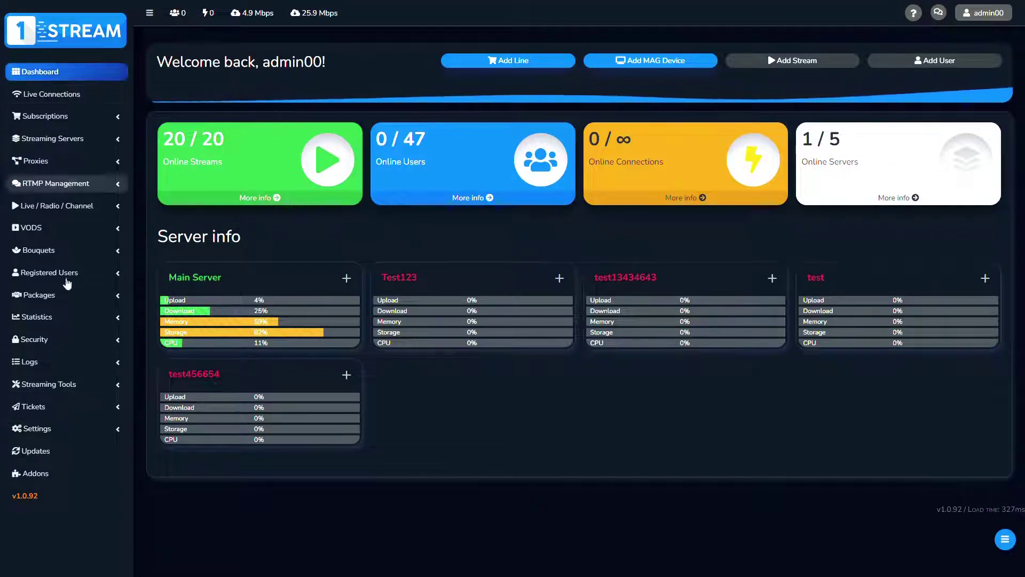
Expand the Live / Radio / Channel section in the sidebar
click(71, 209)
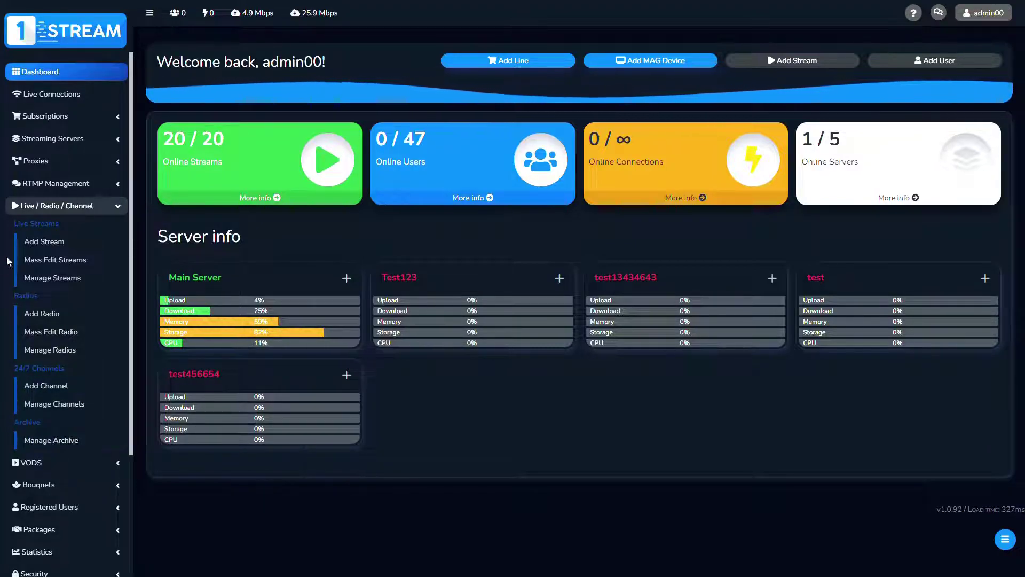
Start a single-insert stream named test6789 with the pasted m3u8 source URL
click(66, 246)
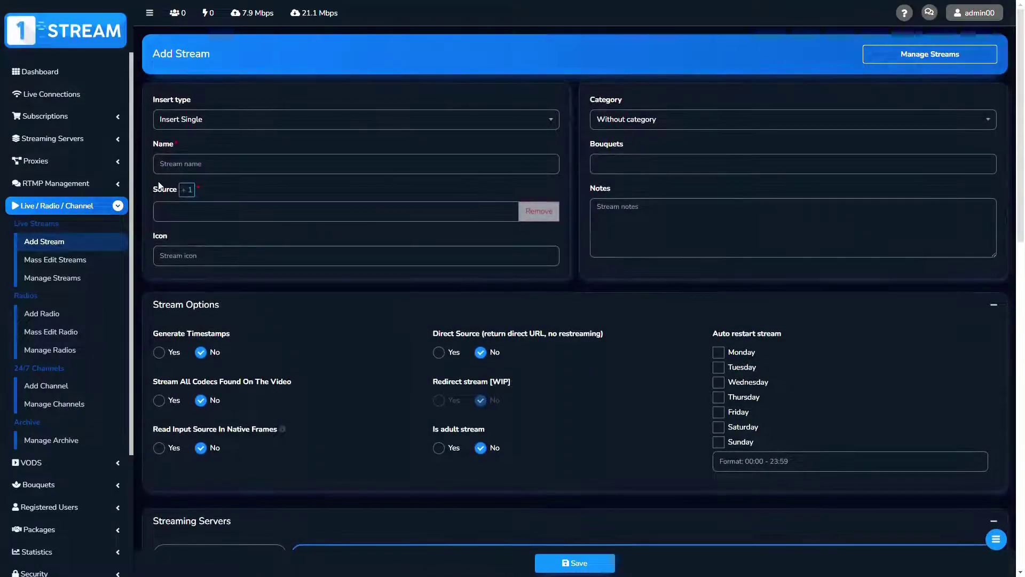
click(189, 120)
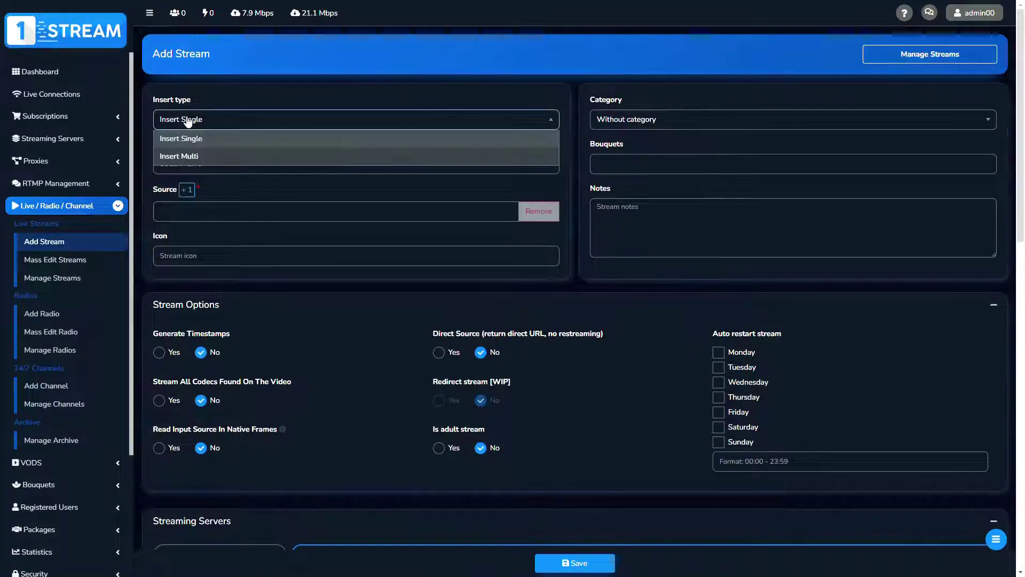
click(188, 120)
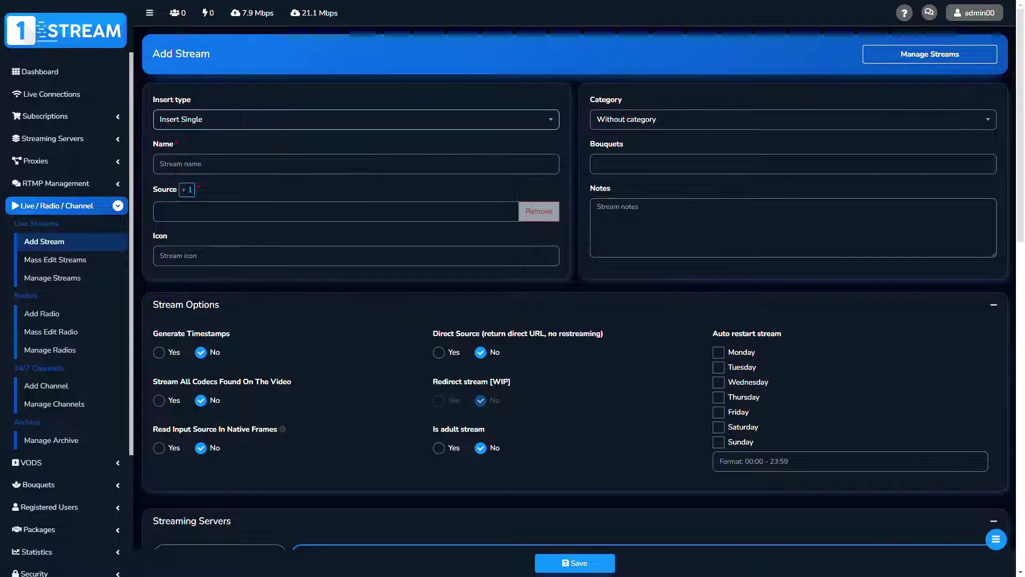
click(176, 170)
text(test)
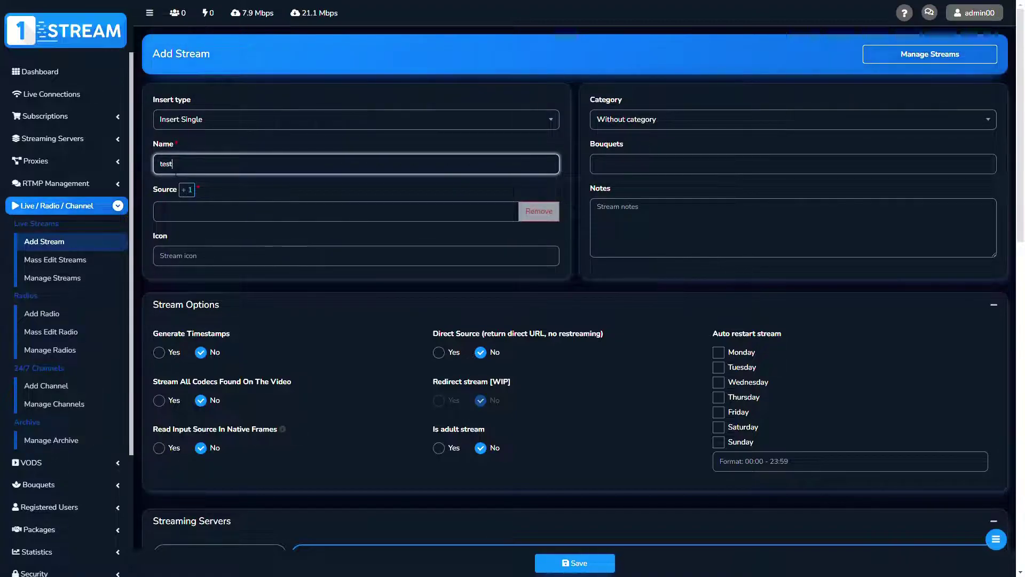
text(678)
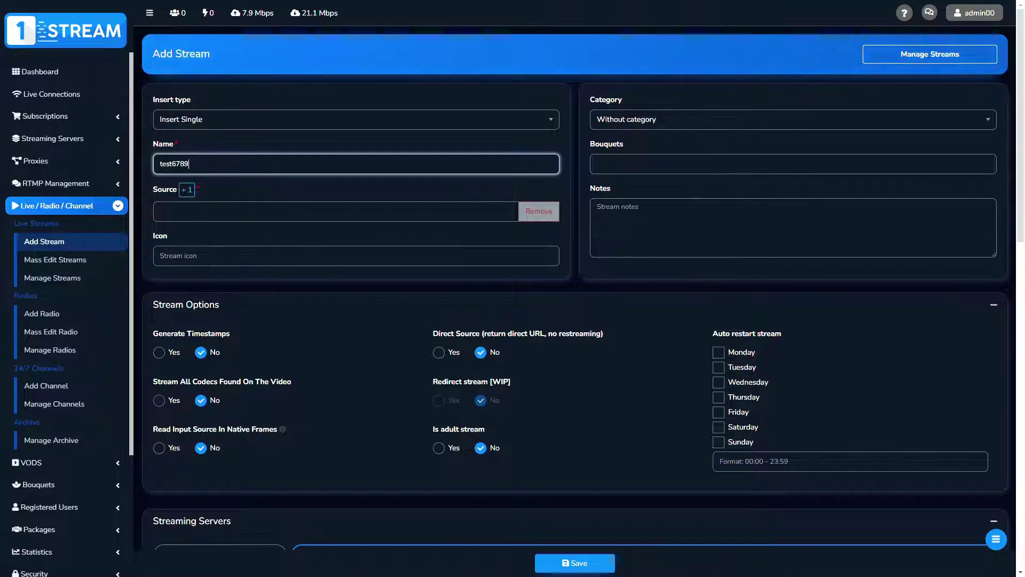
text(9)
click(189, 217)
text(https://example-iptv.com/stream-example/index.m3u8)
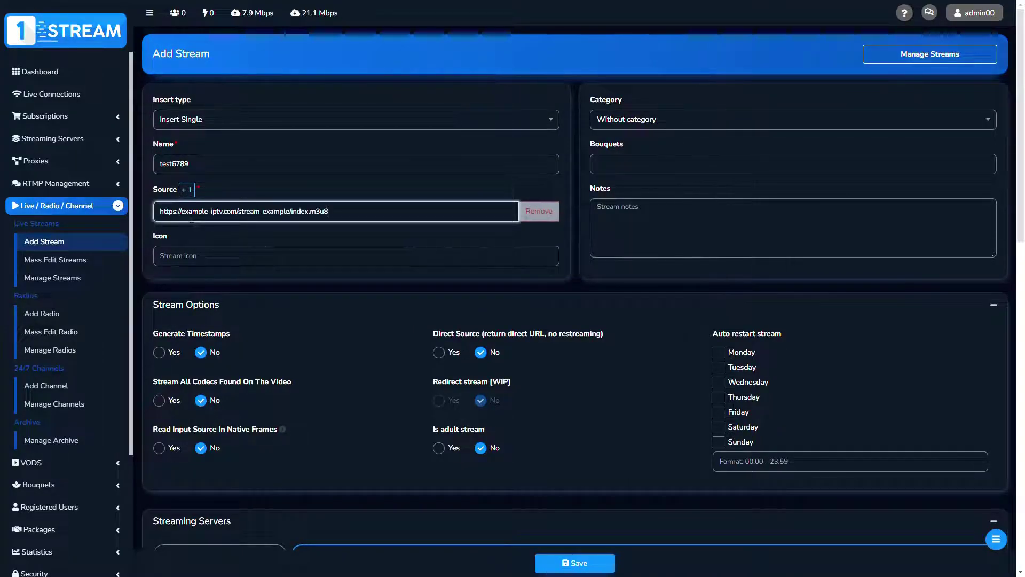
Set the stream's category to Without category and assign Bouquet 1
click(617, 124)
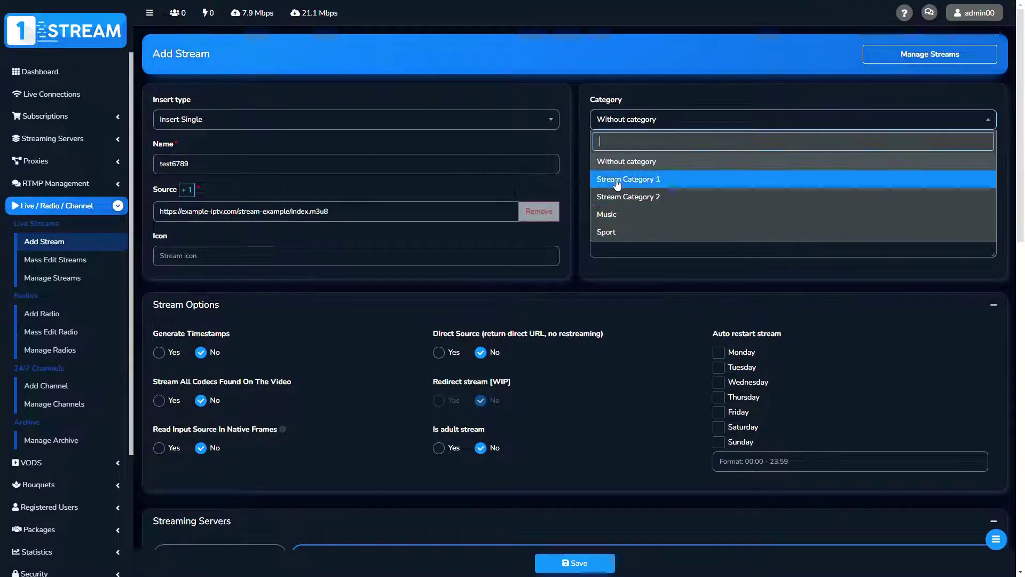
click(618, 183)
click(619, 126)
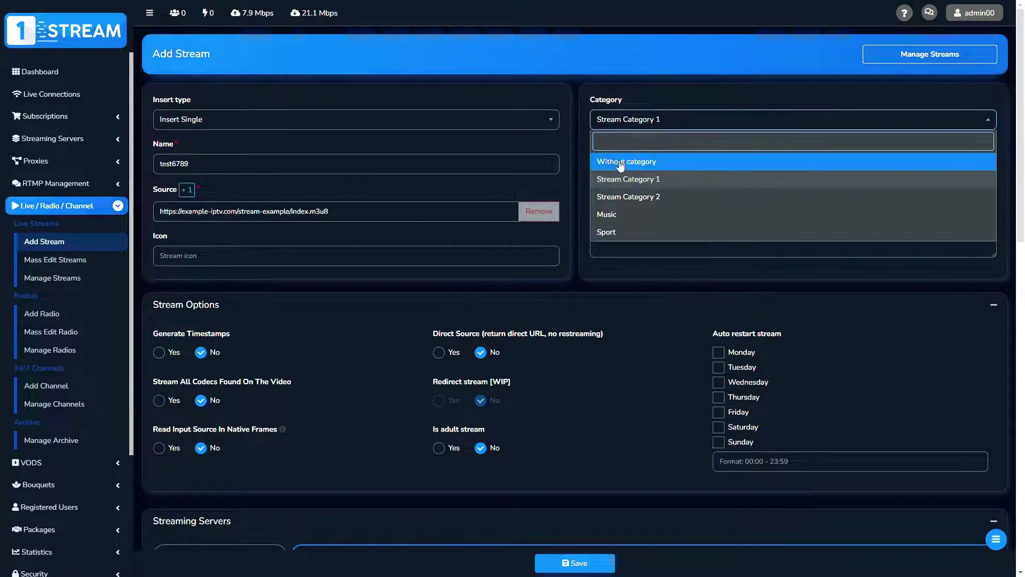
click(621, 162)
click(611, 169)
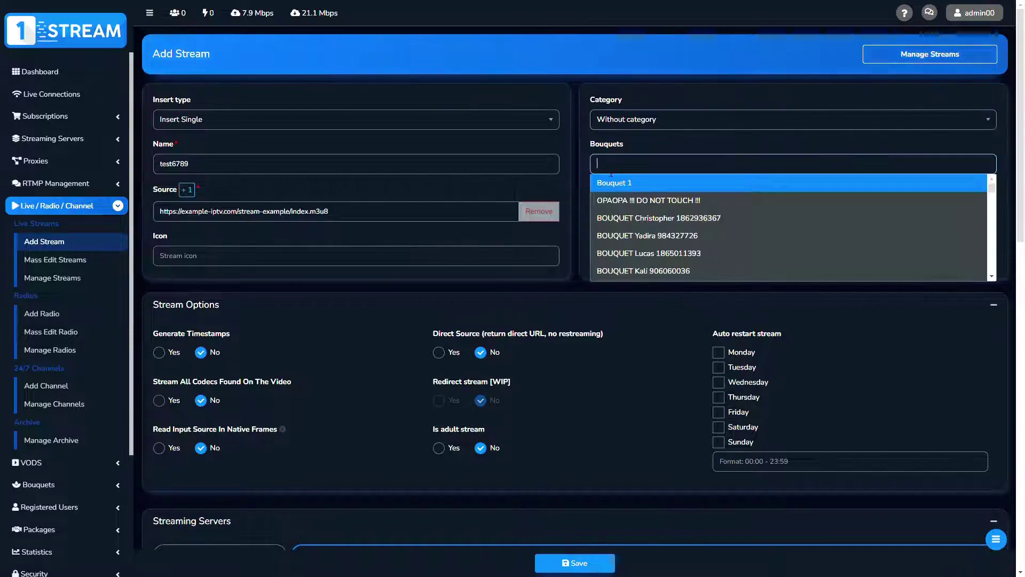
click(614, 183)
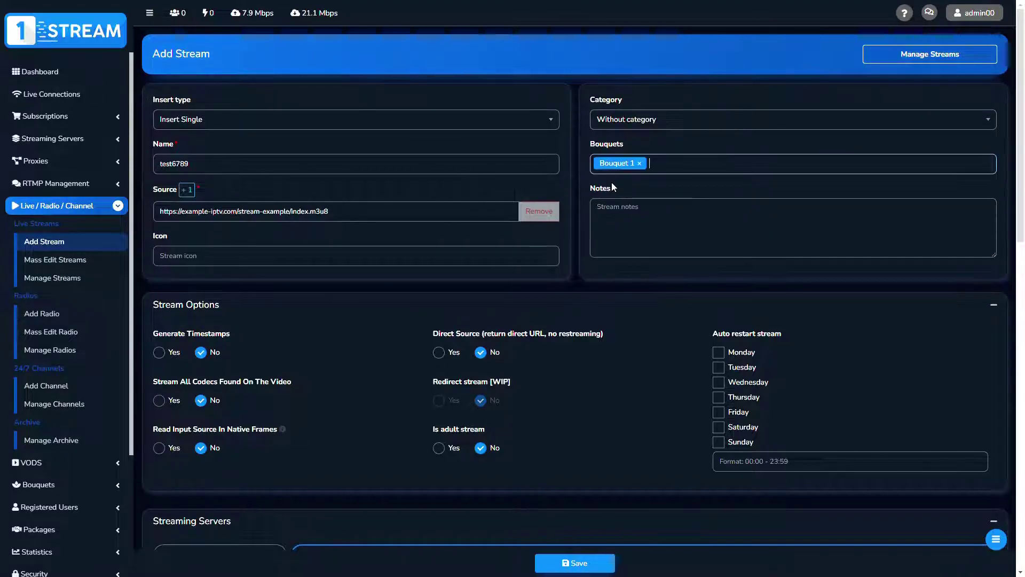
Add Test123, test, test13434643, test456654 and Main Server to the streaming flow
scroll(402, 338, down, 2)
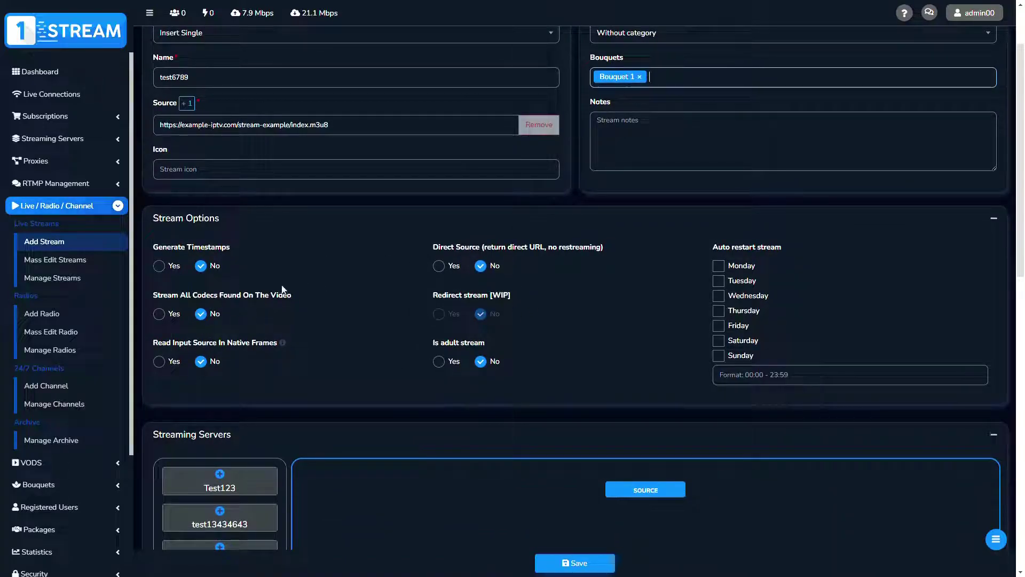
click(718, 265)
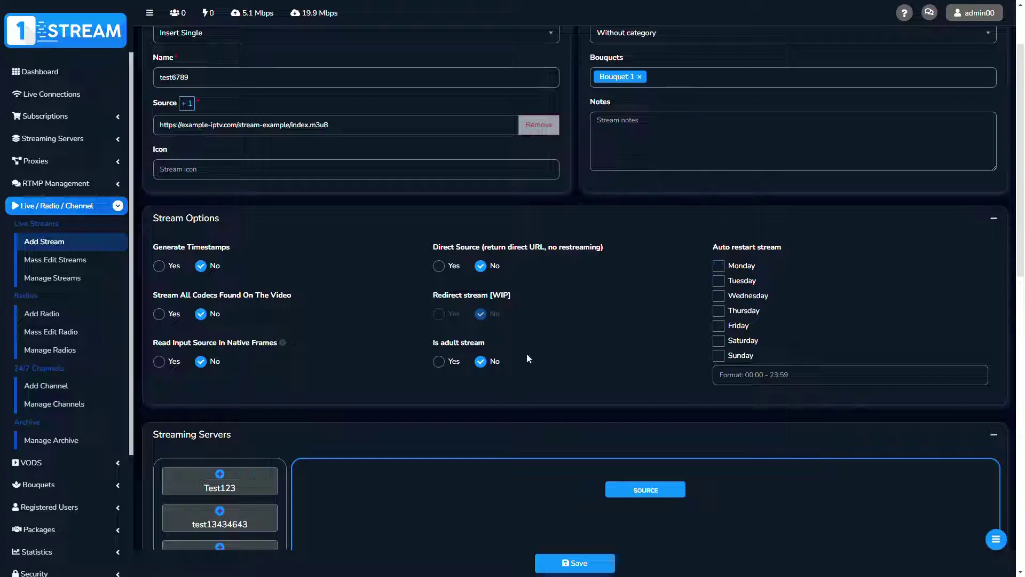
scroll(470, 415, down, 4)
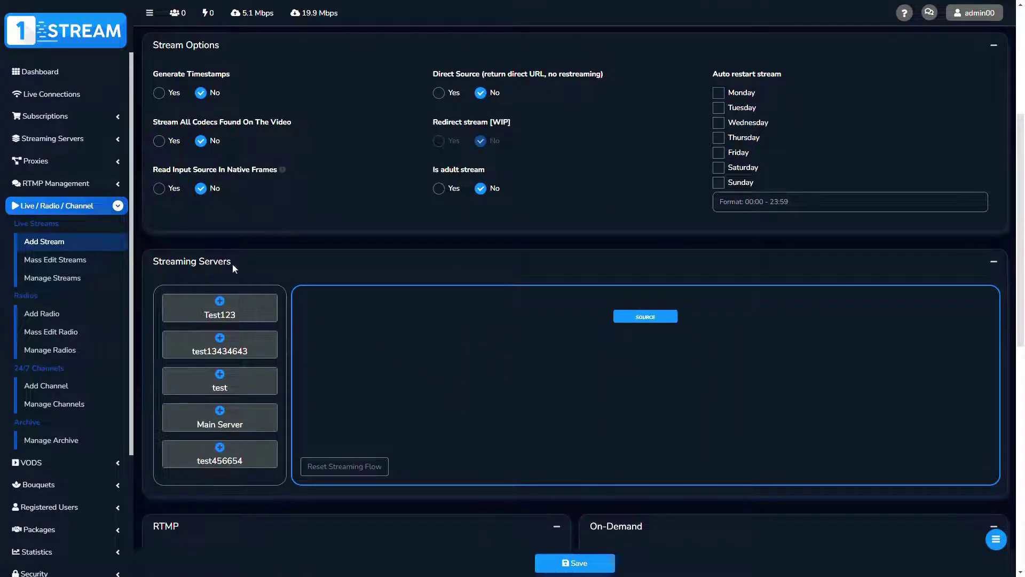
drag(159, 261, 245, 259)
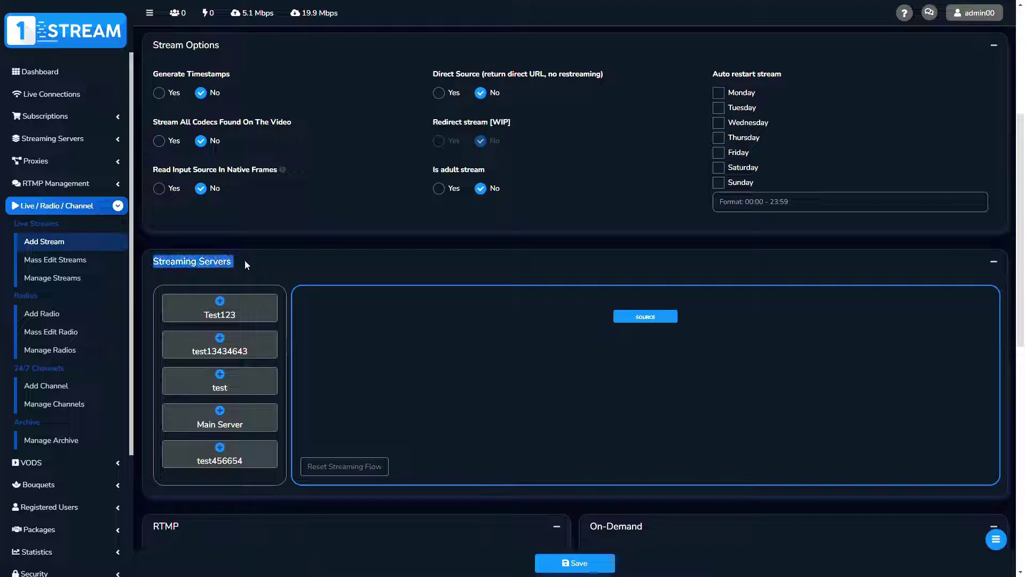
click(245, 260)
click(219, 300)
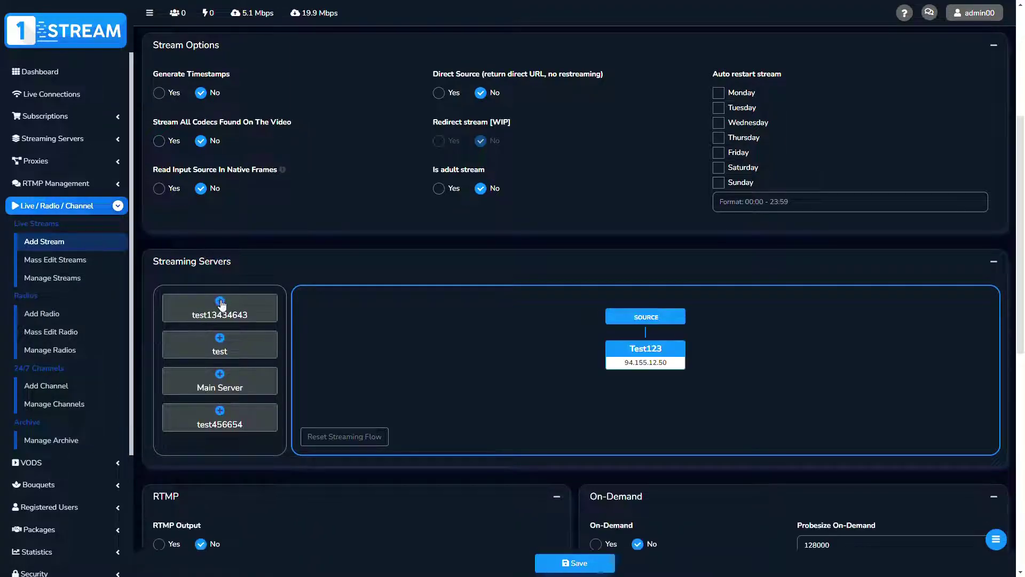
click(223, 341)
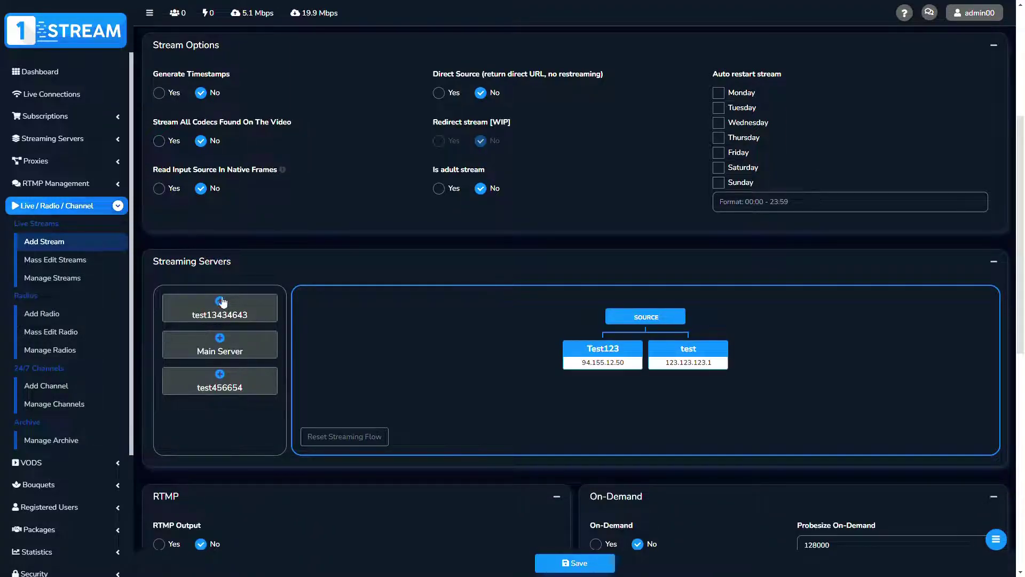
click(219, 302)
click(220, 338)
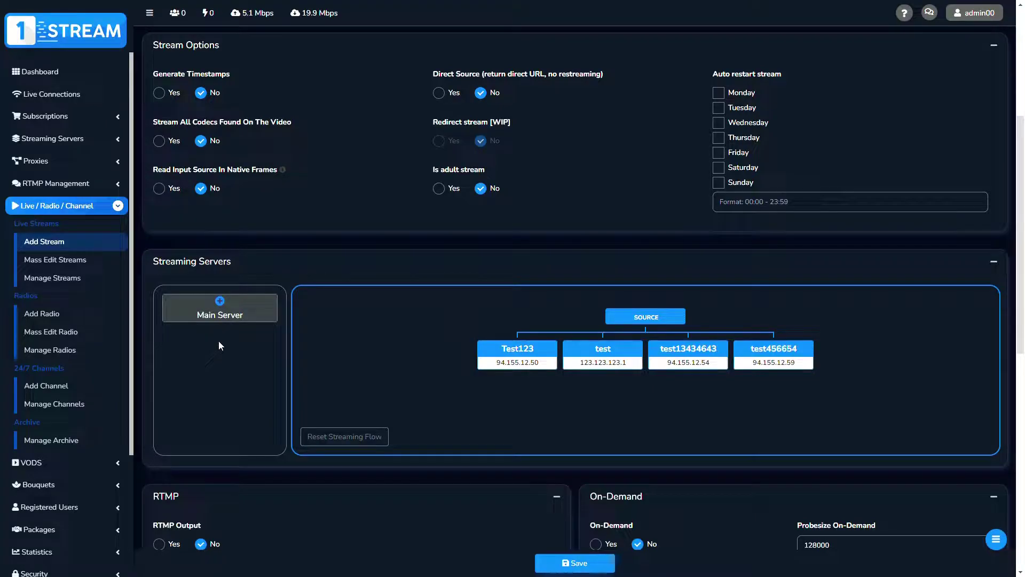
click(219, 302)
Nest test under test13434643 and test456654 under Main Server, then delete Test123
mouse_move(562, 351)
drag(562, 352, 642, 357)
drag(710, 356, 756, 369)
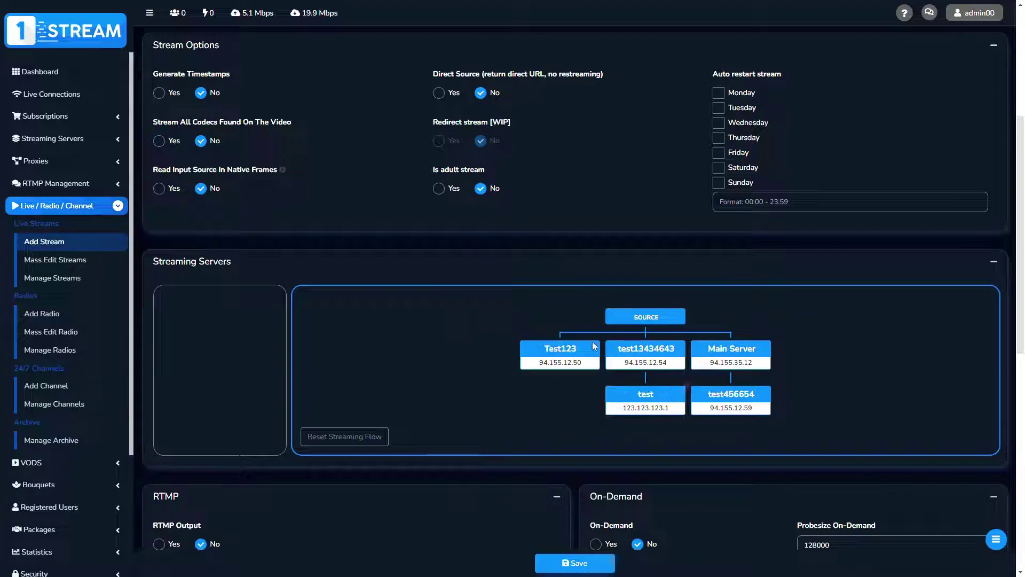
click(600, 342)
click(565, 49)
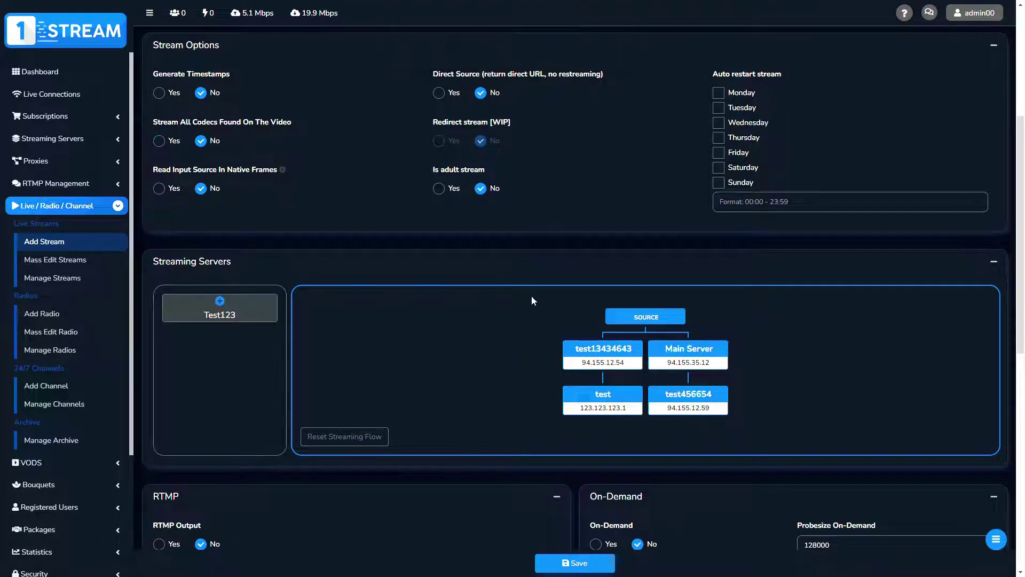
Save the test6789 stream, confirm its restart, and go to Manage Streams
scroll(1006, 253, down, 1)
scroll(900, 354, down, 2)
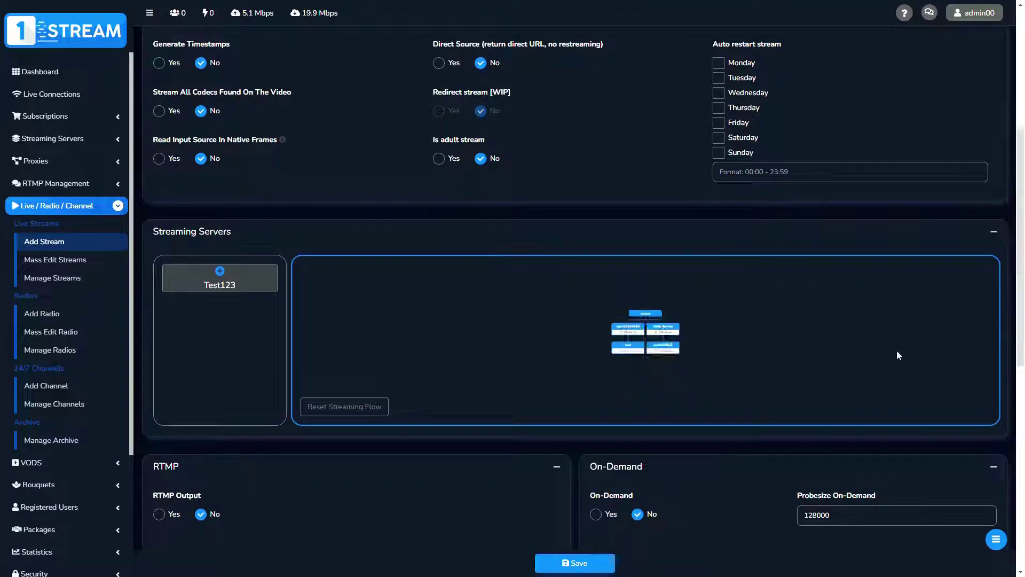
scroll(1004, 412, down, 6)
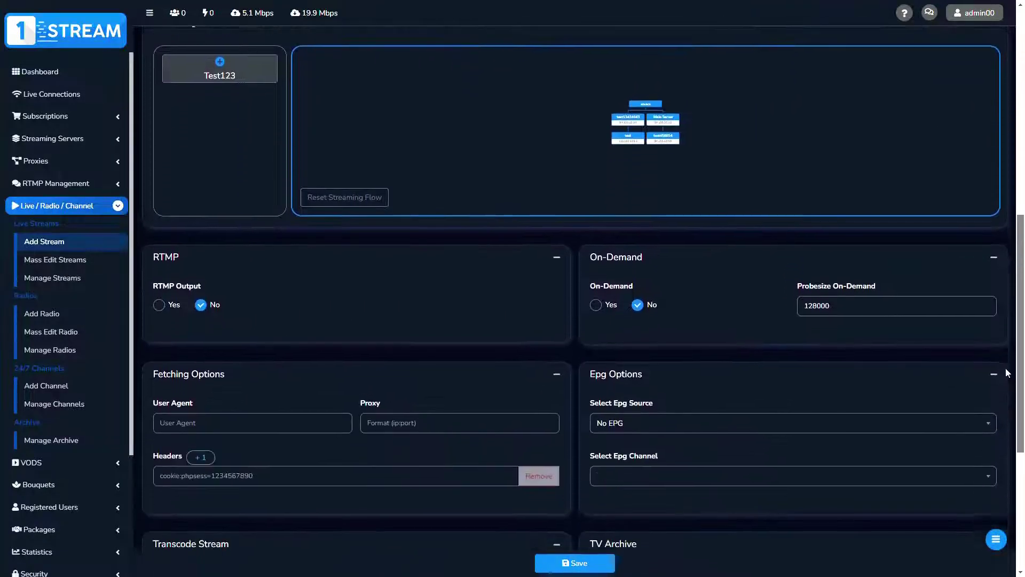
scroll(1004, 407, down, 1)
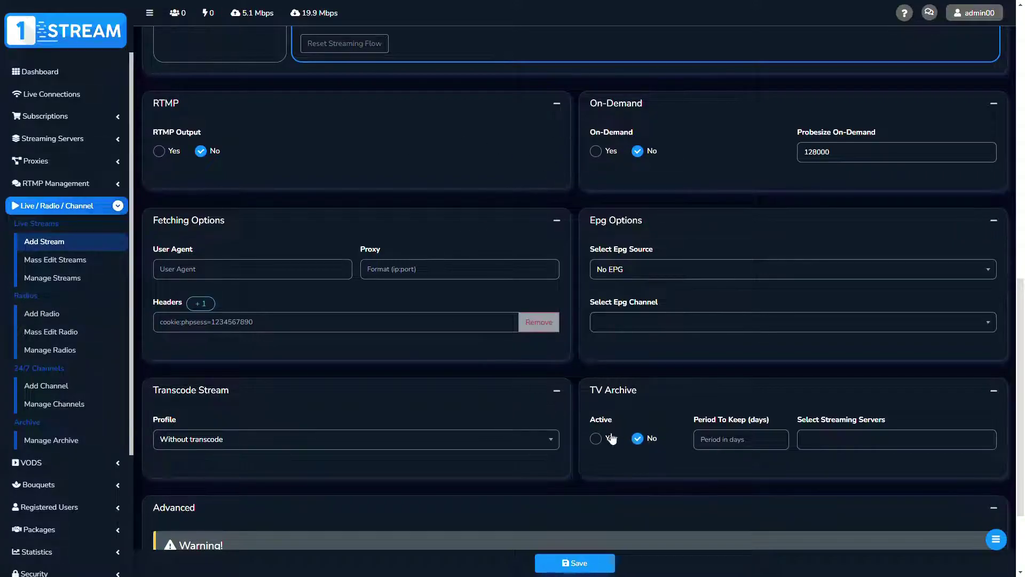
scroll(621, 439, down, 3)
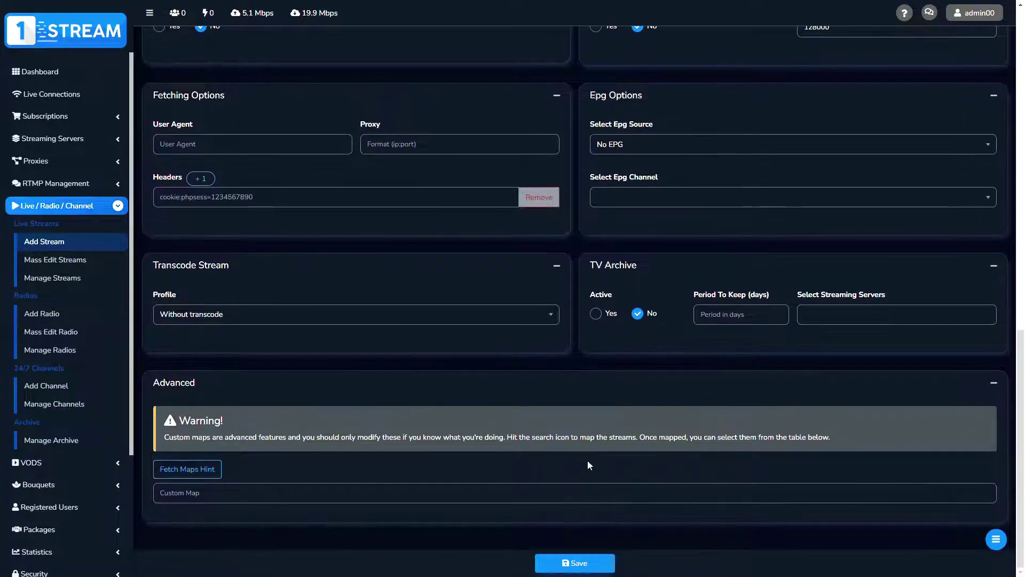
click(572, 565)
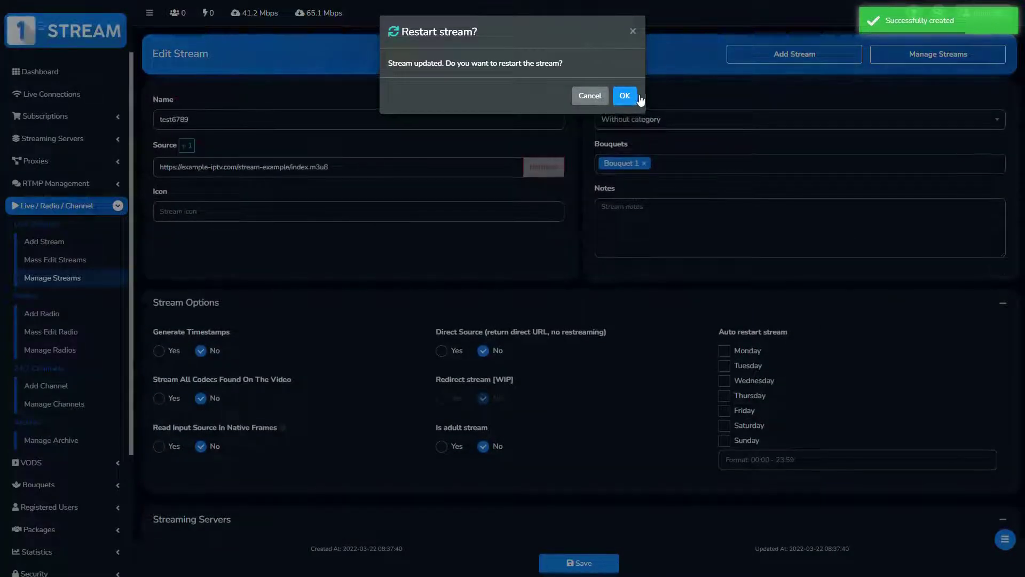
click(626, 98)
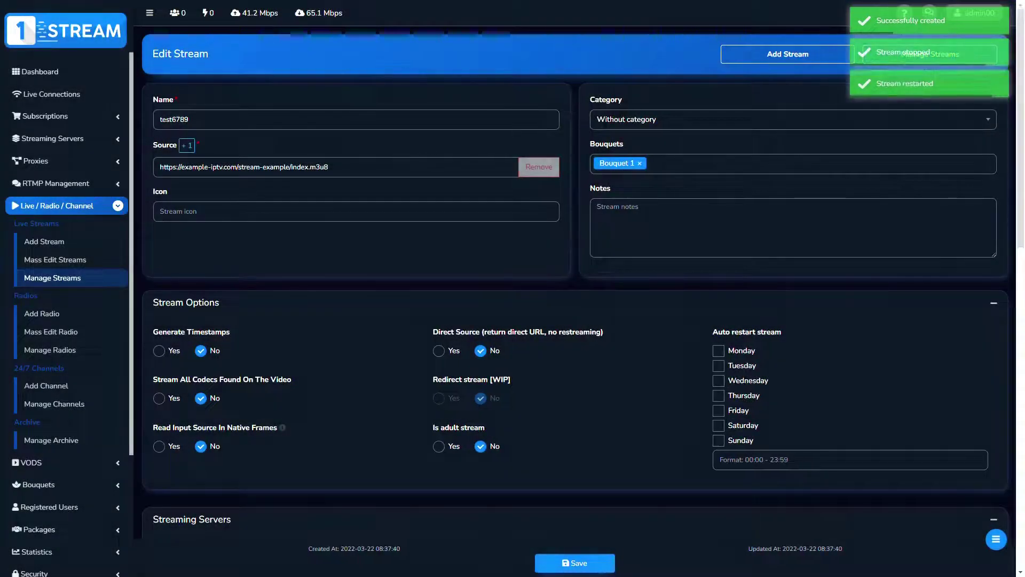
click(57, 283)
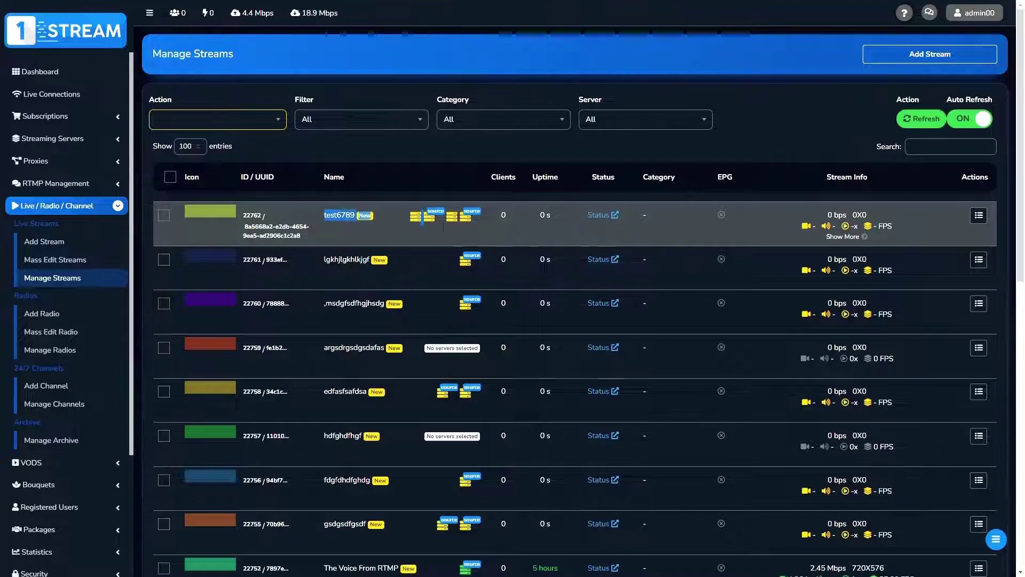
drag(444, 227, 672, 223)
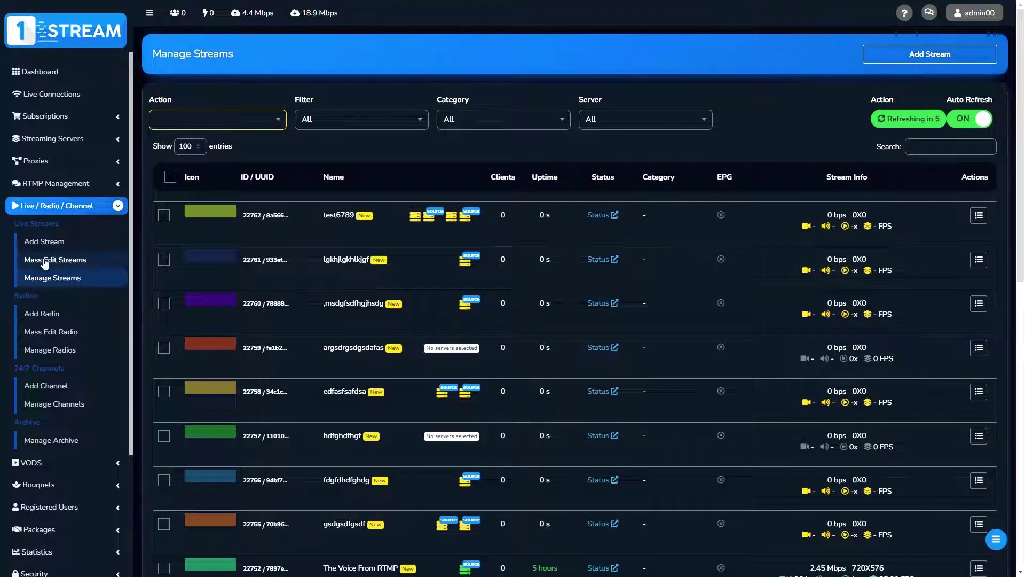
Open Mass Edit Streams, tick test6789 and a few other rows, then untick them all
click(45, 261)
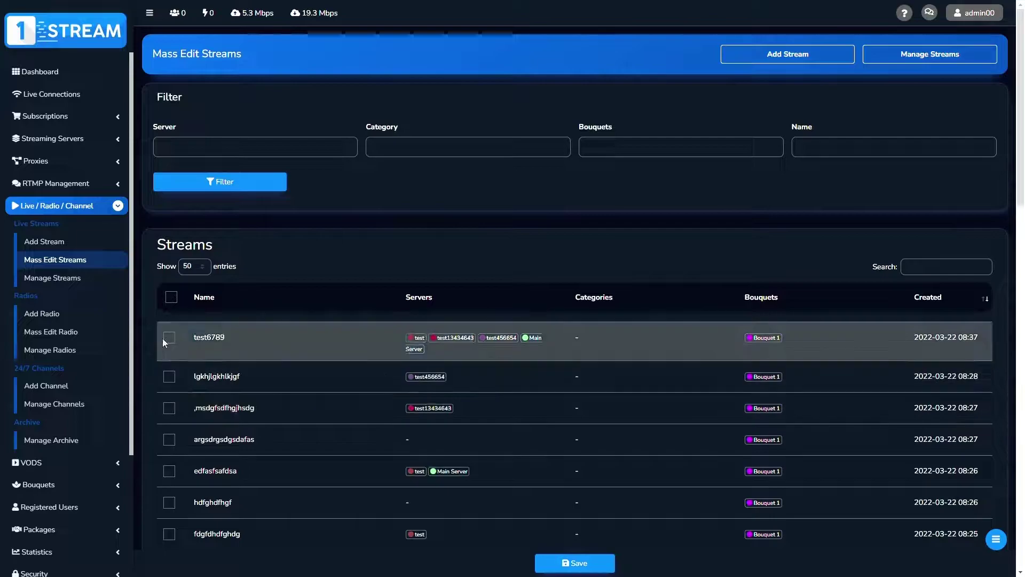
click(170, 340)
click(172, 377)
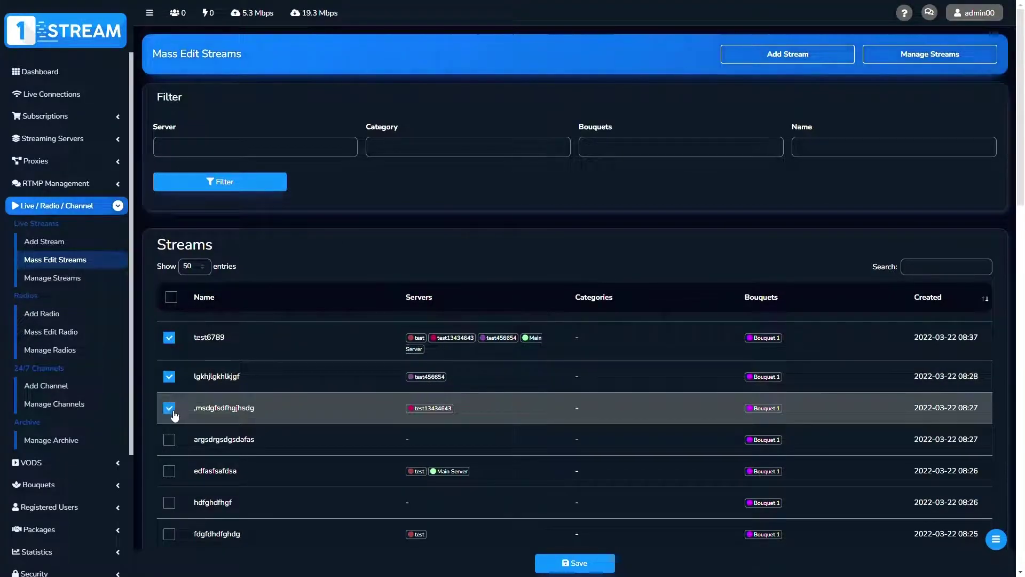
click(171, 440)
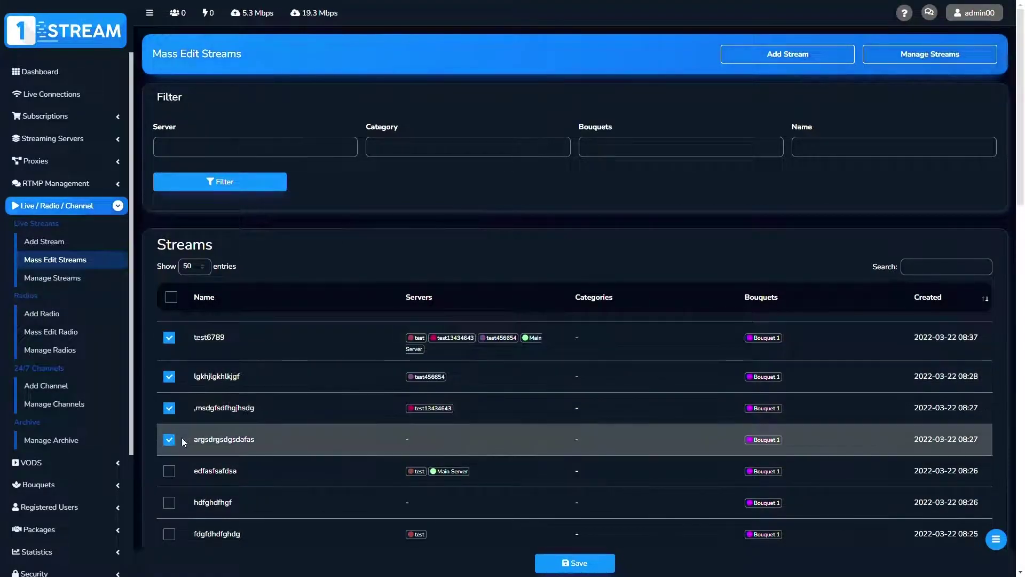
click(170, 441)
click(169, 409)
click(169, 377)
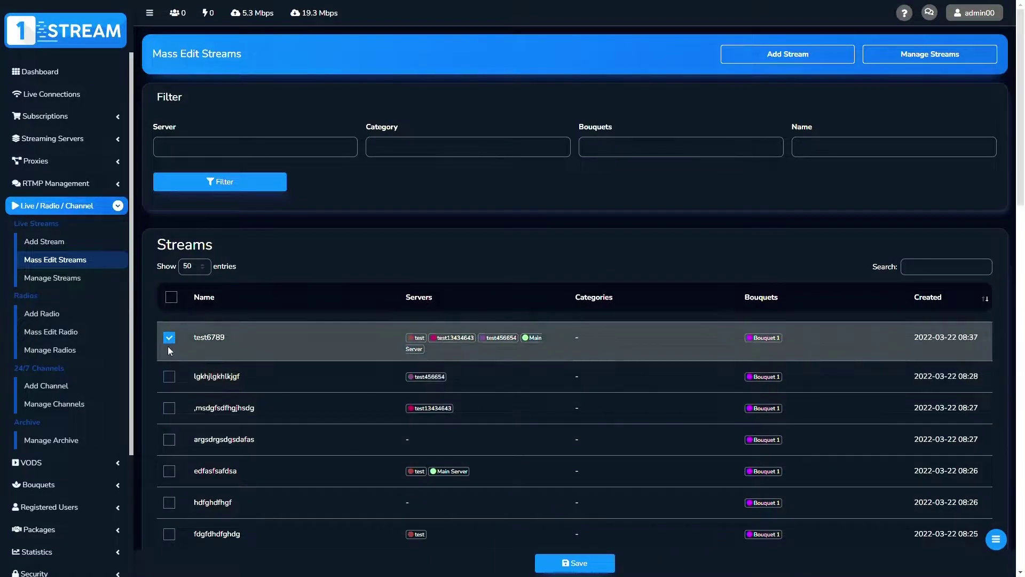
click(169, 339)
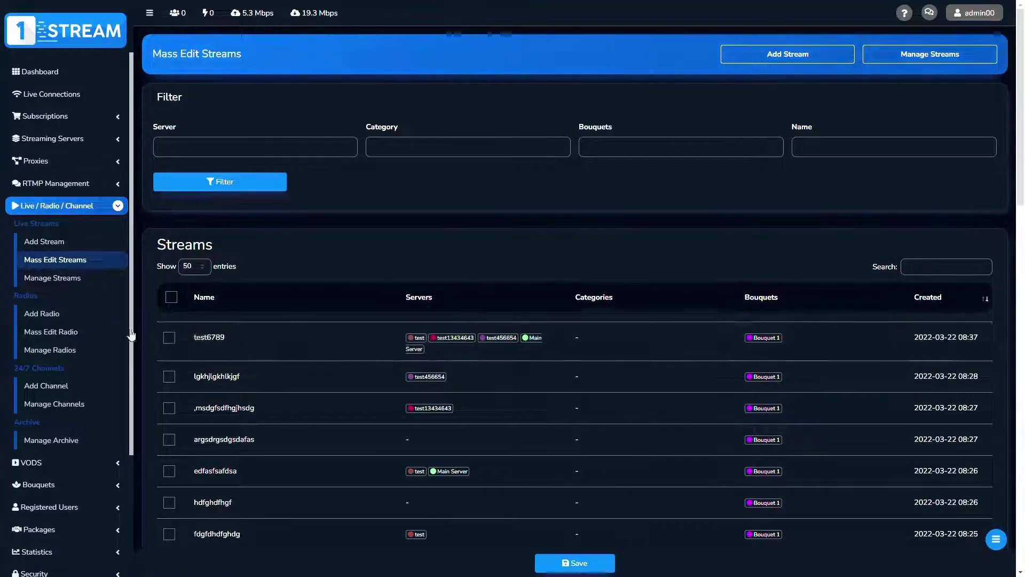
Start a new radio named test6789 with the pasted m3u8 source and Bouquet 1
click(39, 317)
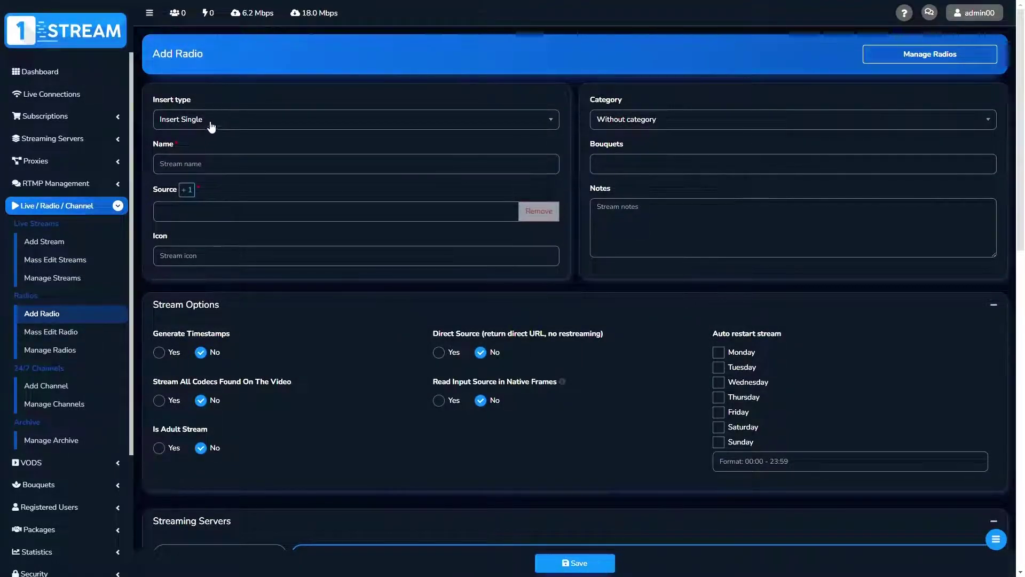
click(176, 166)
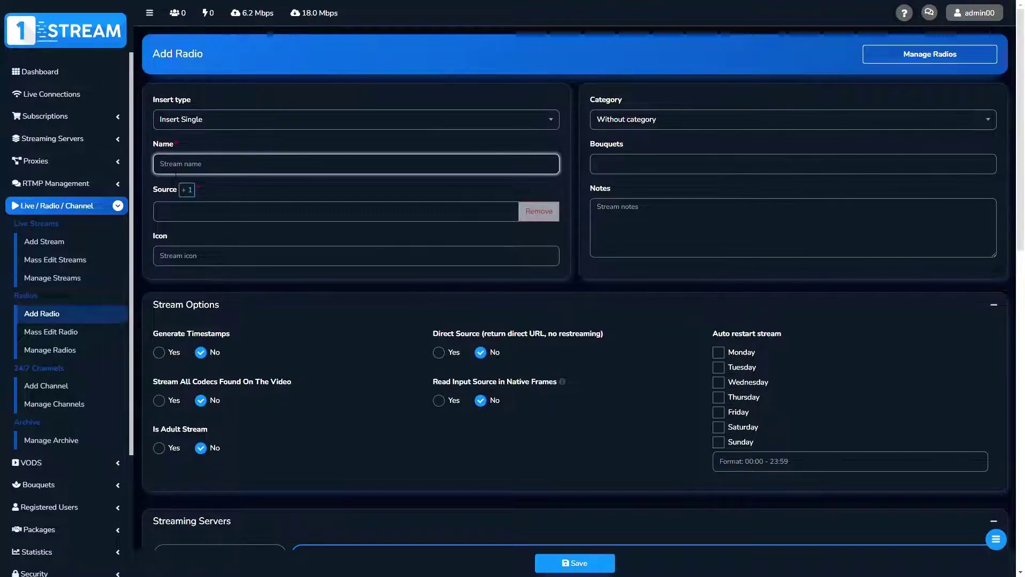
text(test6789)
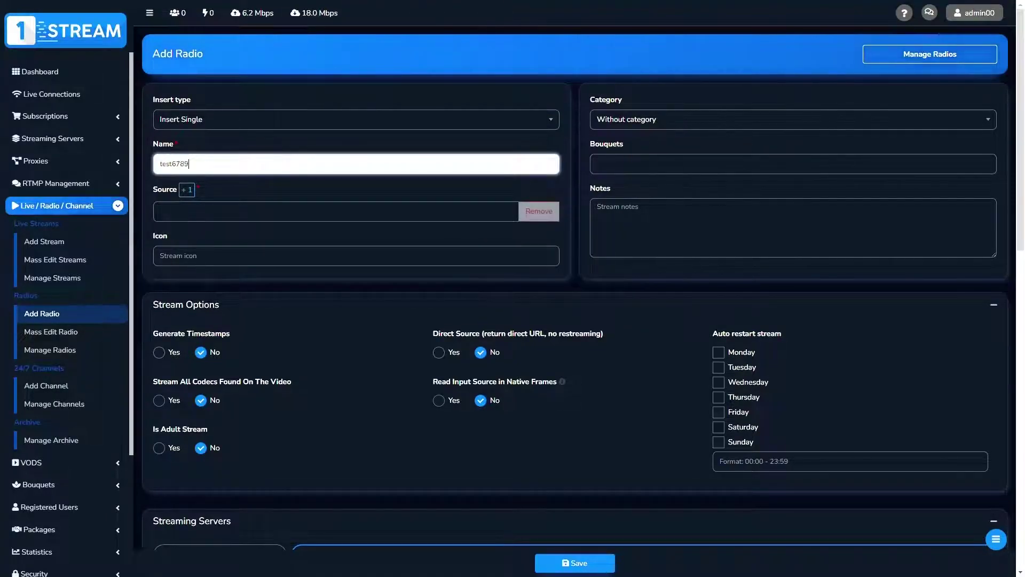
click(189, 217)
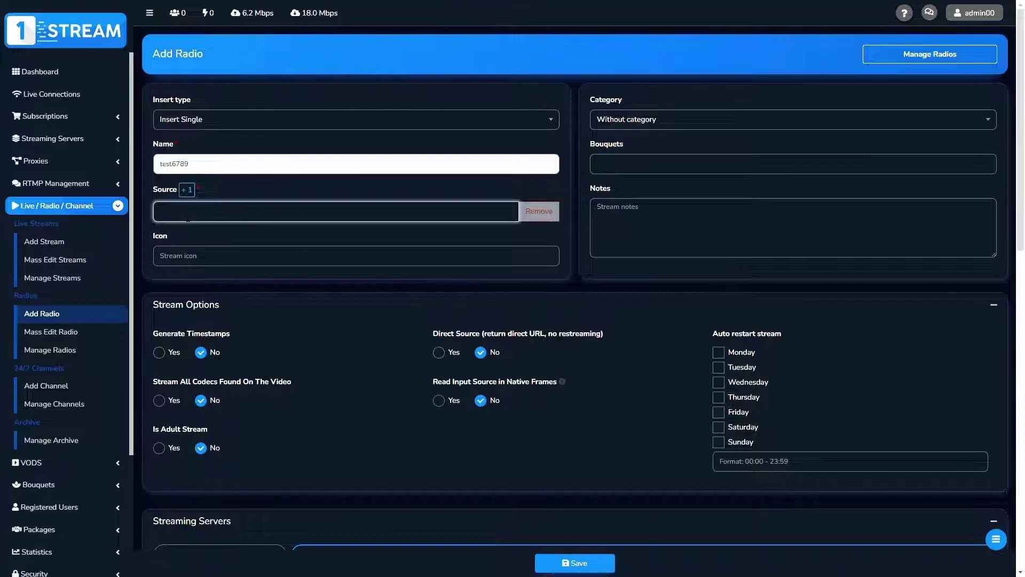
text(https://example-iptv.com/stream-example/index.m3u8)
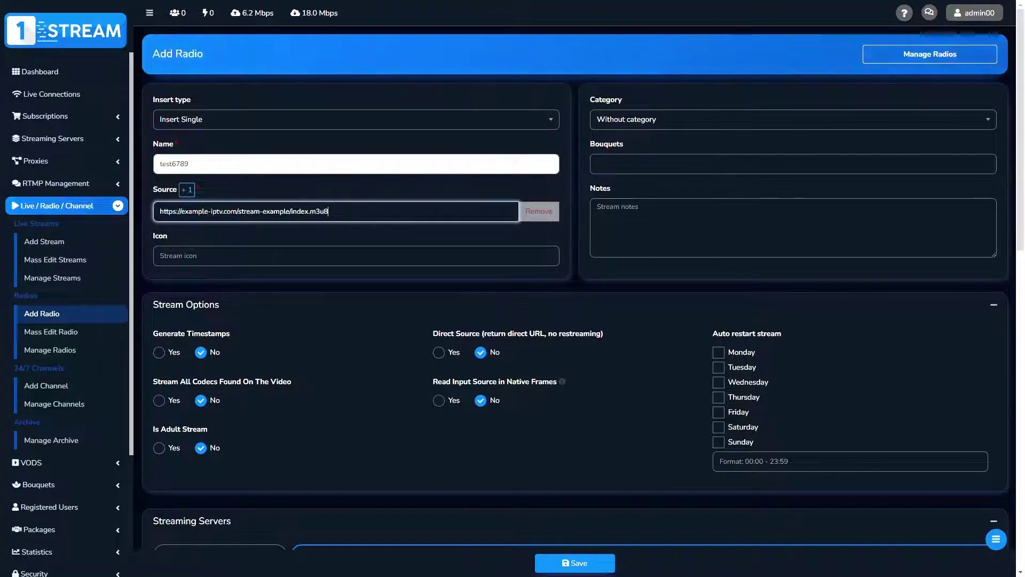
click(791, 164)
click(609, 184)
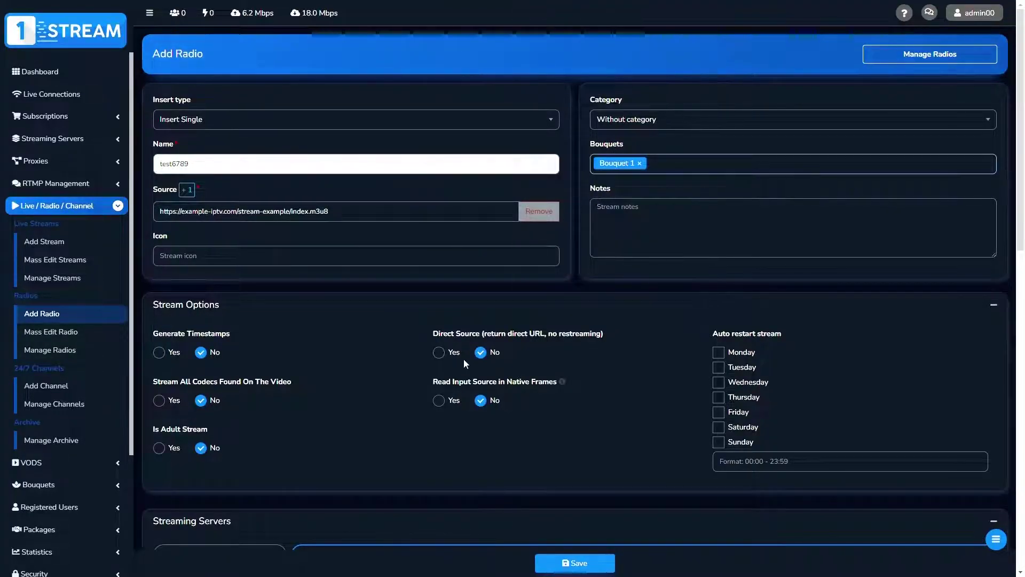
Add test, test13434643 and test456654 as the radio's streaming servers
scroll(463, 359, down, 2)
scroll(353, 369, down, 4)
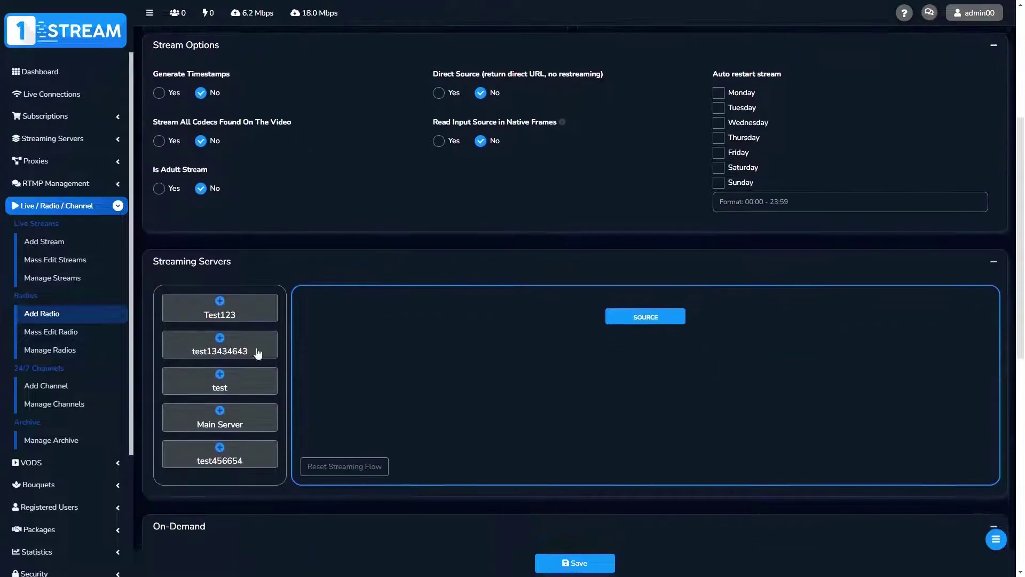
click(220, 371)
click(224, 344)
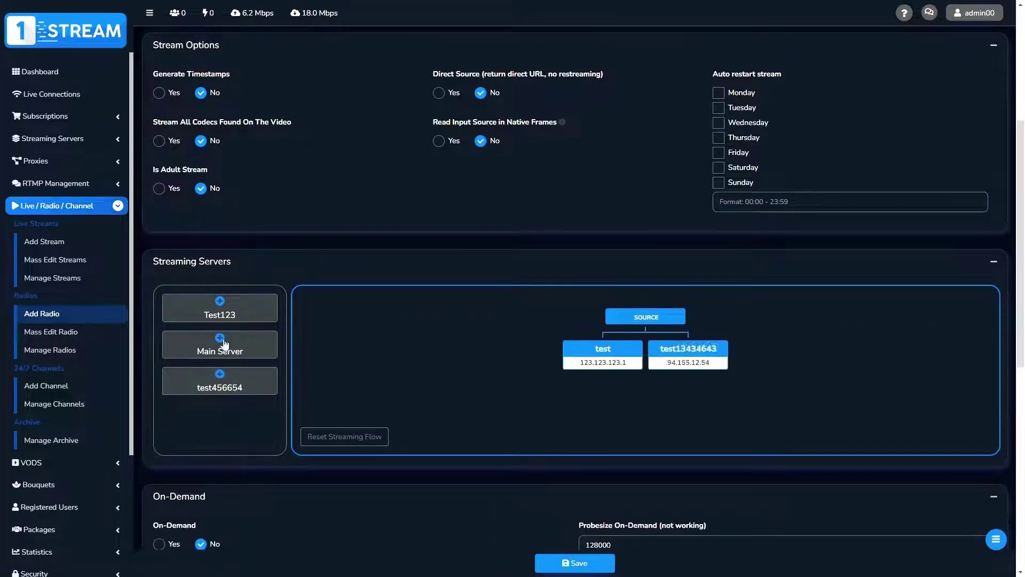
click(257, 382)
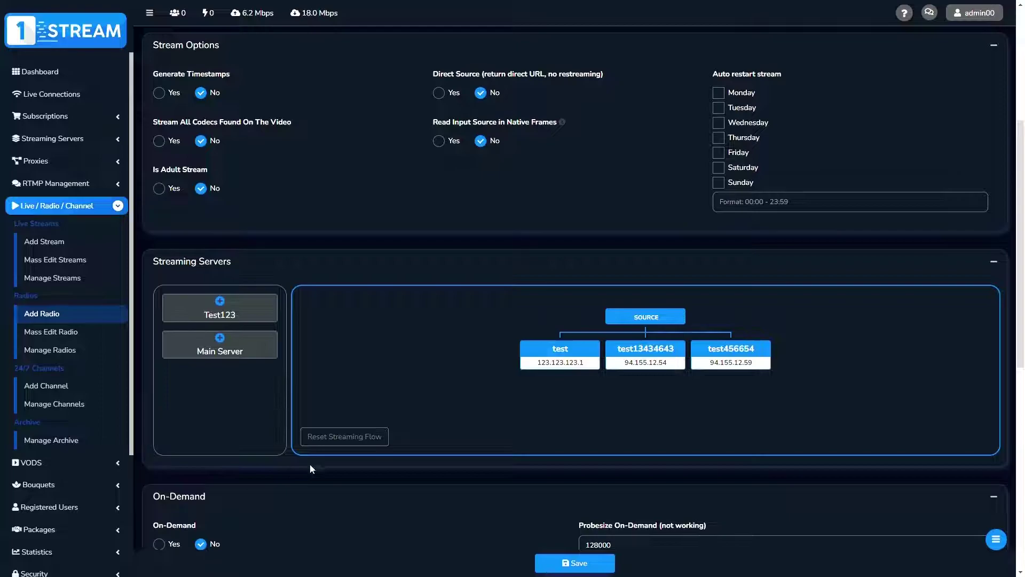
scroll(310, 463, down, 8)
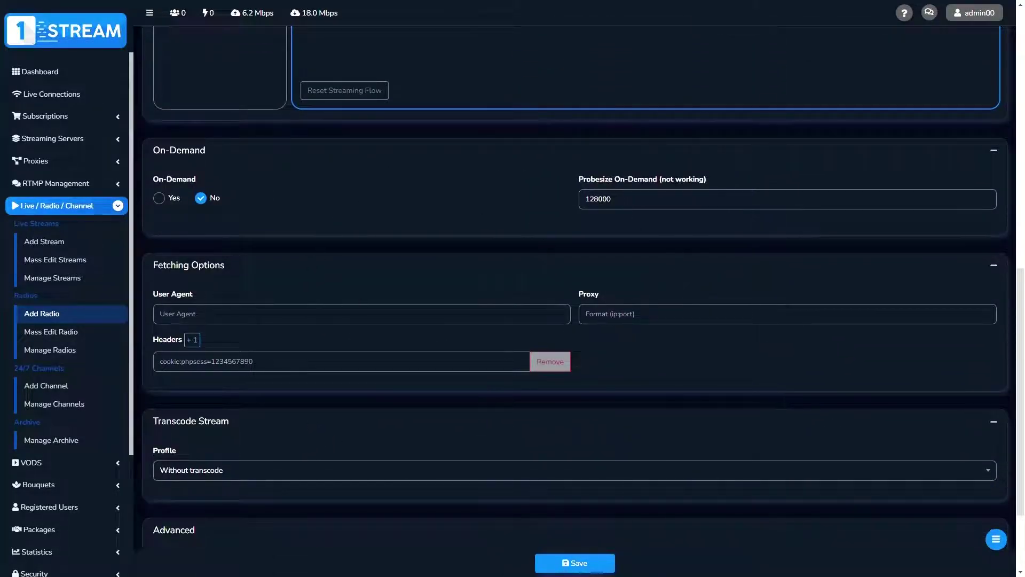
scroll(343, 378, down, 3)
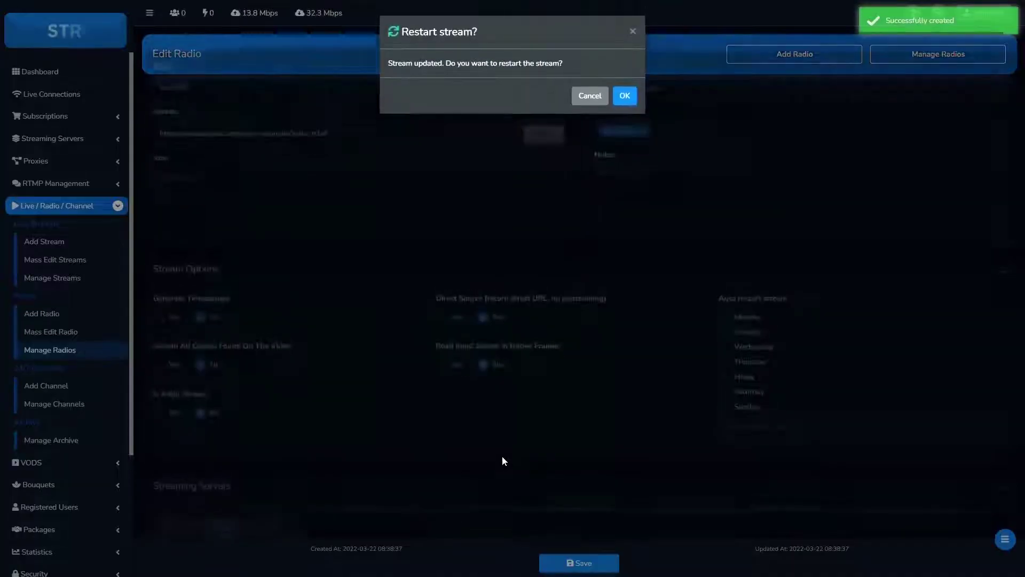
Confirm the restart of the test6789 radio and go to Manage Radios
click(623, 99)
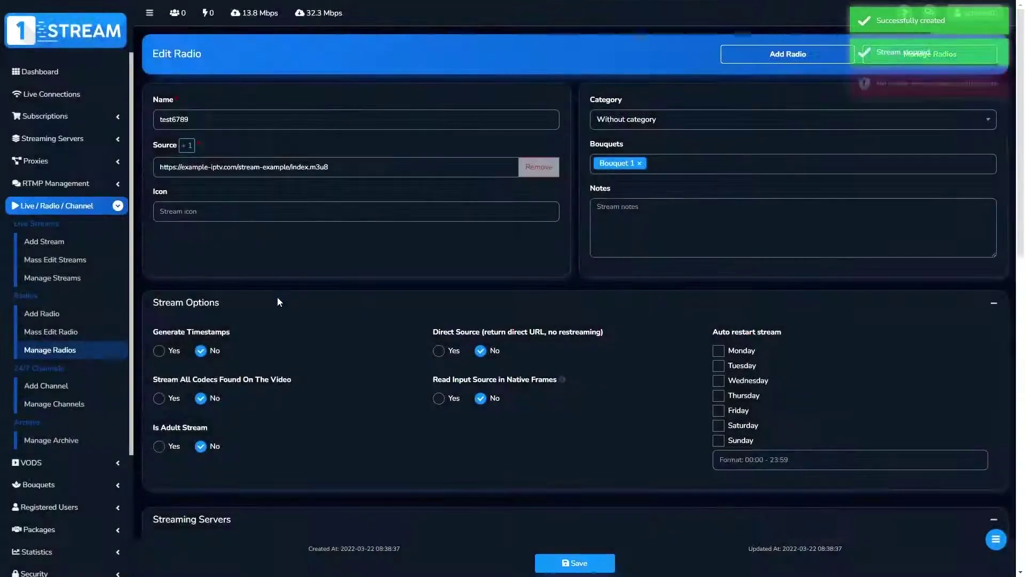
click(54, 351)
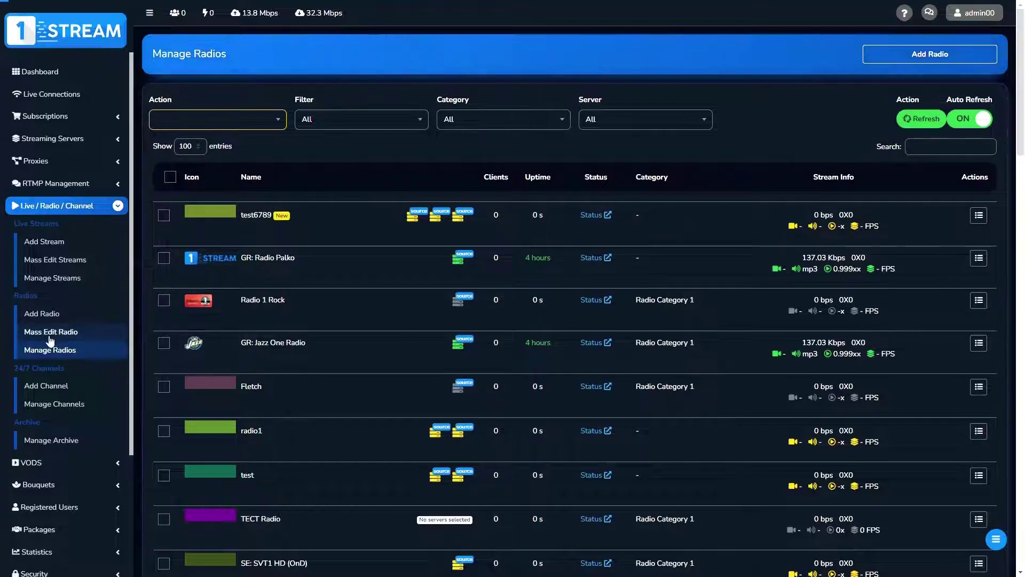
Open Mass Edit Radios, tick test6789 and GR: Radio Palko, then untick one again
click(50, 337)
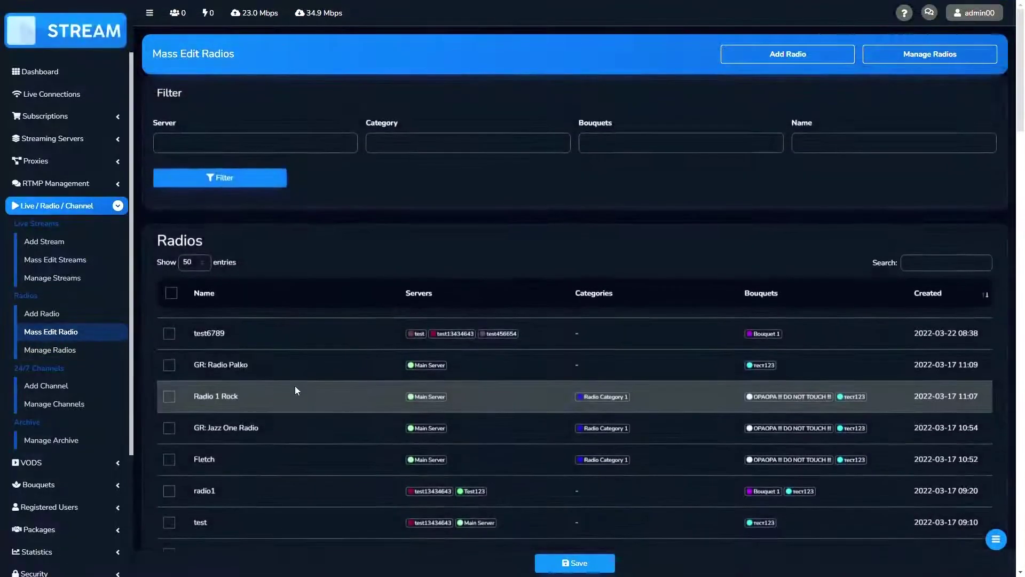
click(169, 336)
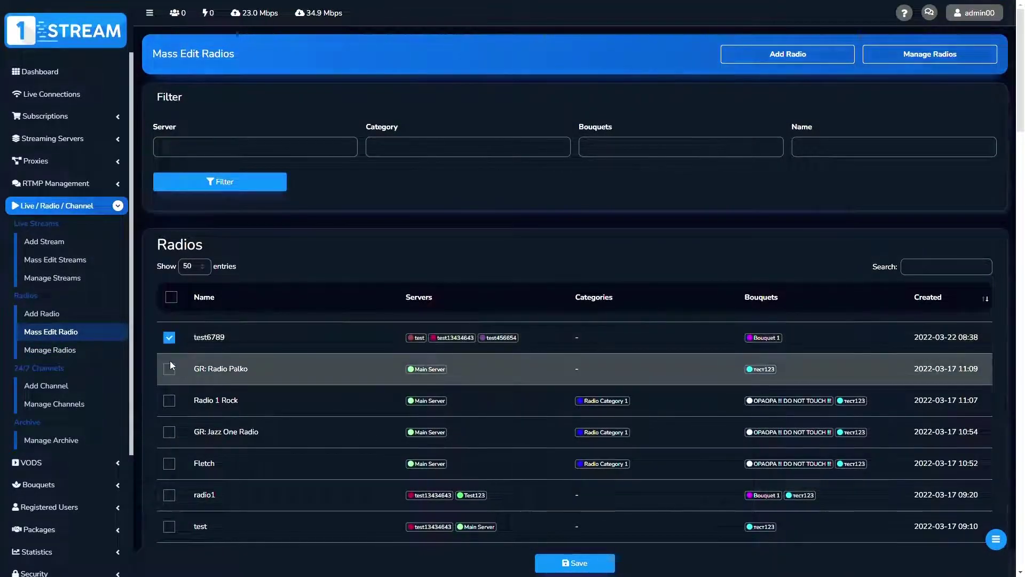
click(170, 368)
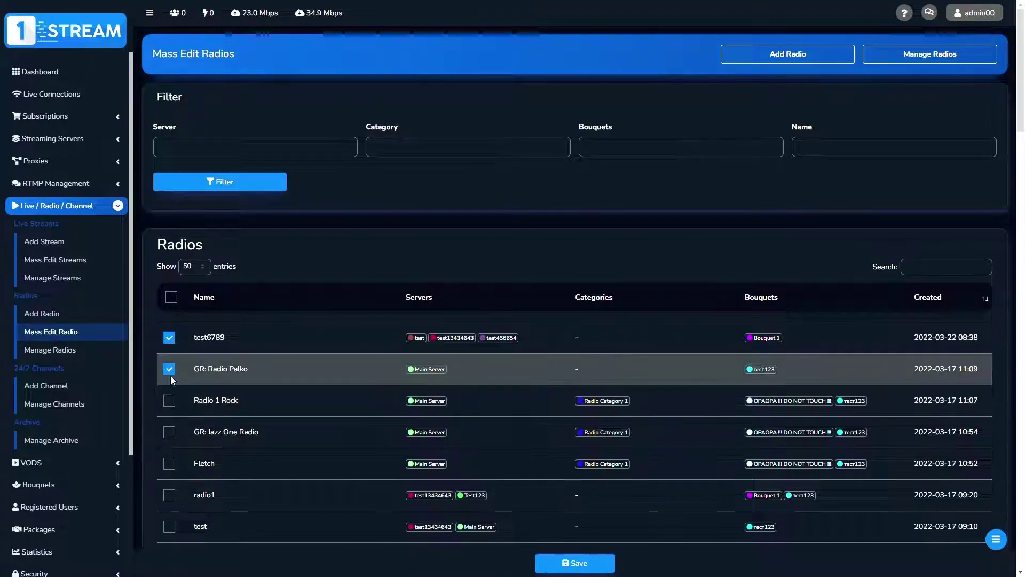
click(171, 369)
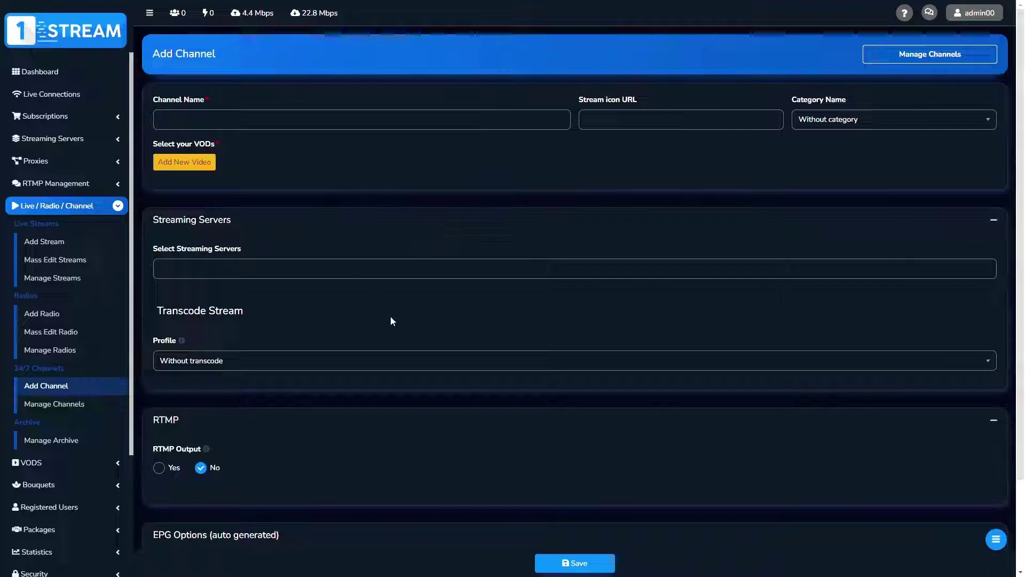
Enter gdfgdfgdfg as the new 24/7 channel's name
click(277, 129)
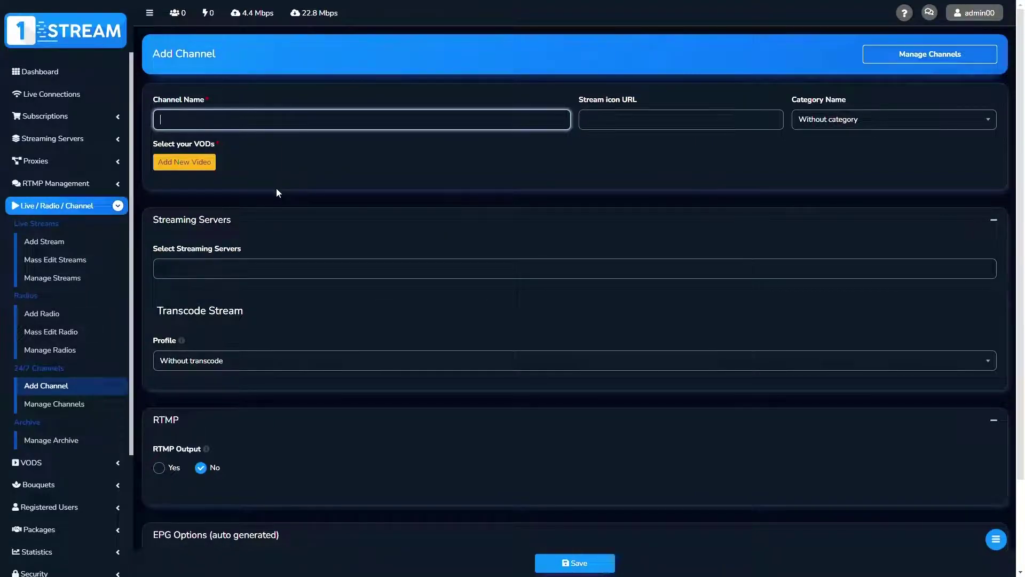
text(gdfgdfgdfg)
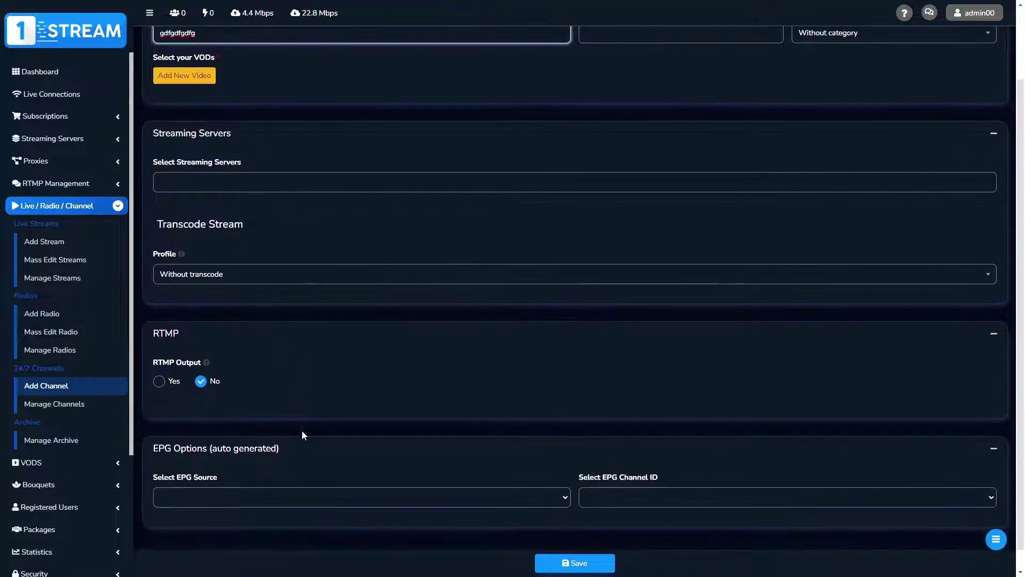
scroll(302, 431, down, 1)
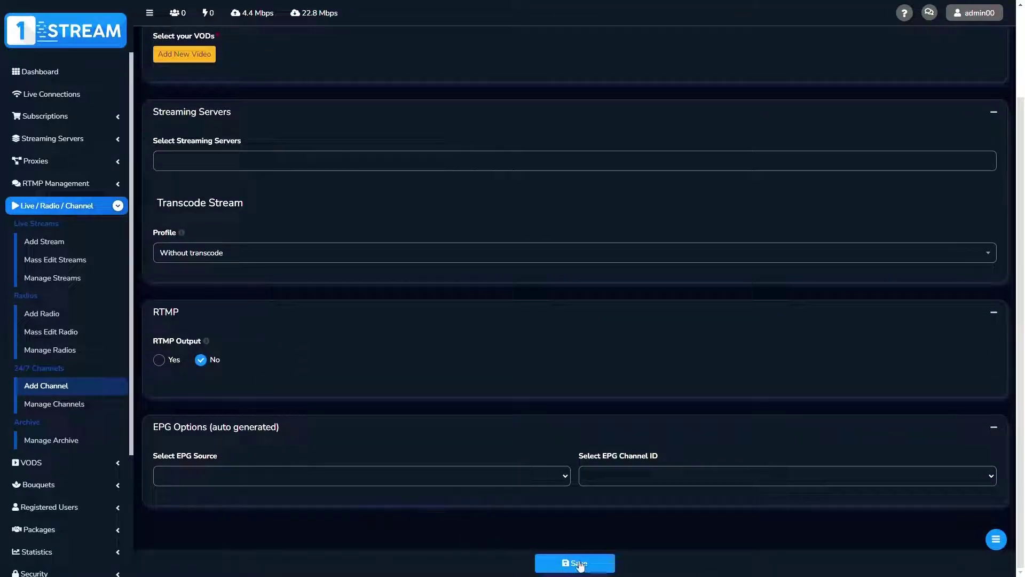
click(56, 445)
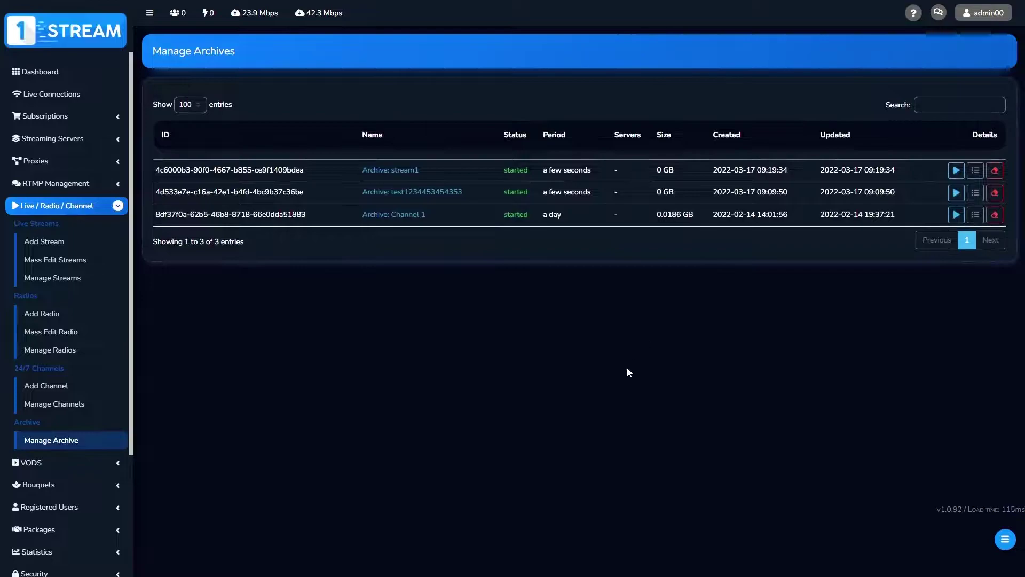